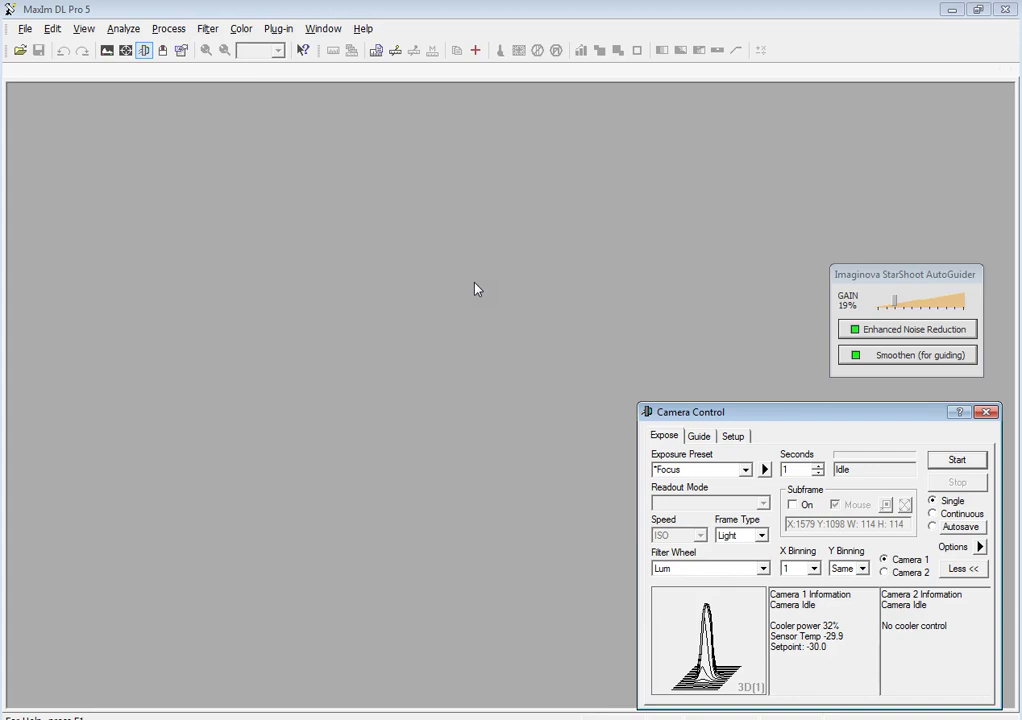
- Take a focus exposure of the star field from Camera Control
left_click(471, 249)
left_click(468, 274)
left_click(433, 262)
left_click(397, 141)
left_click(373, 477)
left_click(380, 368)
left_click(372, 333)
left_click(957, 459)
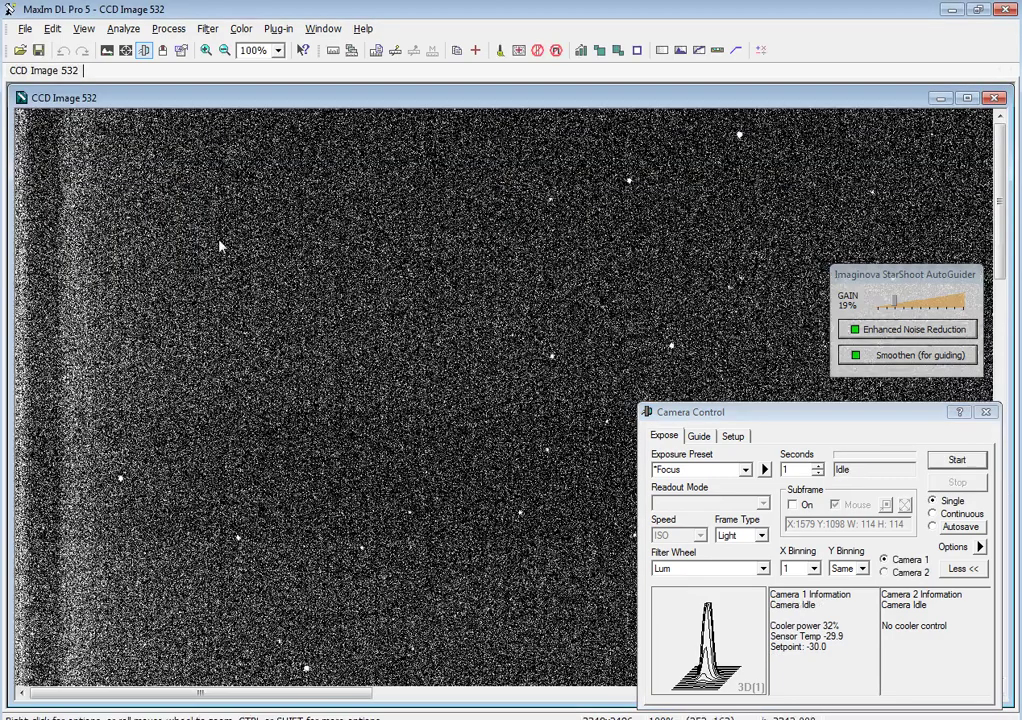
- Set the captured image's screen stretch to Low
right_click(220, 245)
mouse_move(290, 458)
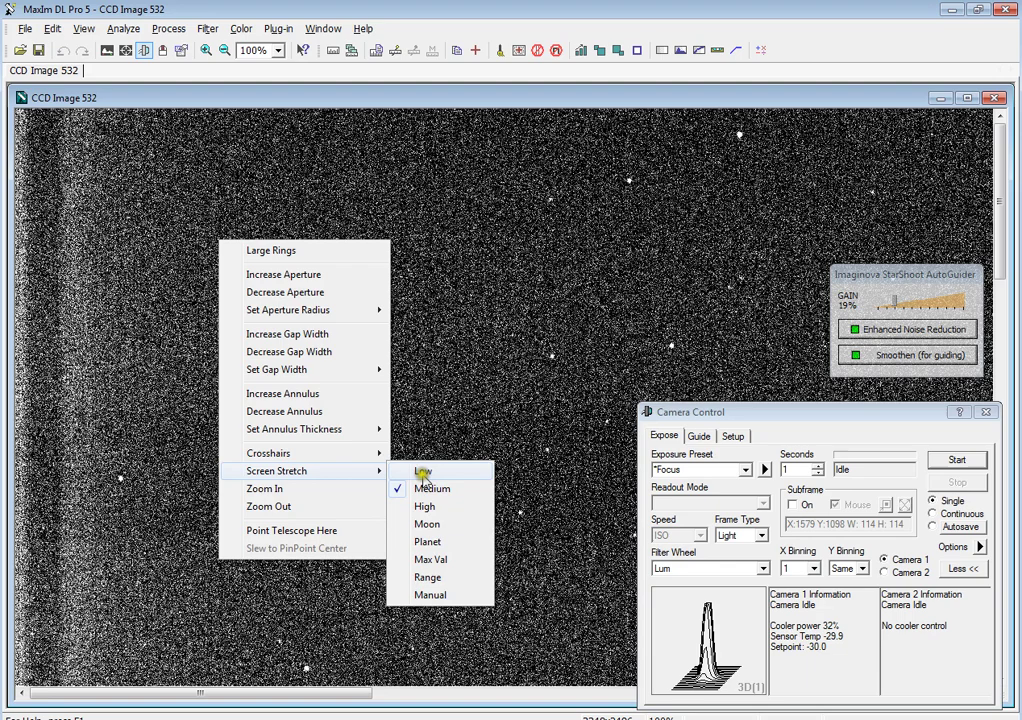
left_click(422, 473)
right_click(302, 380)
right_click(265, 348)
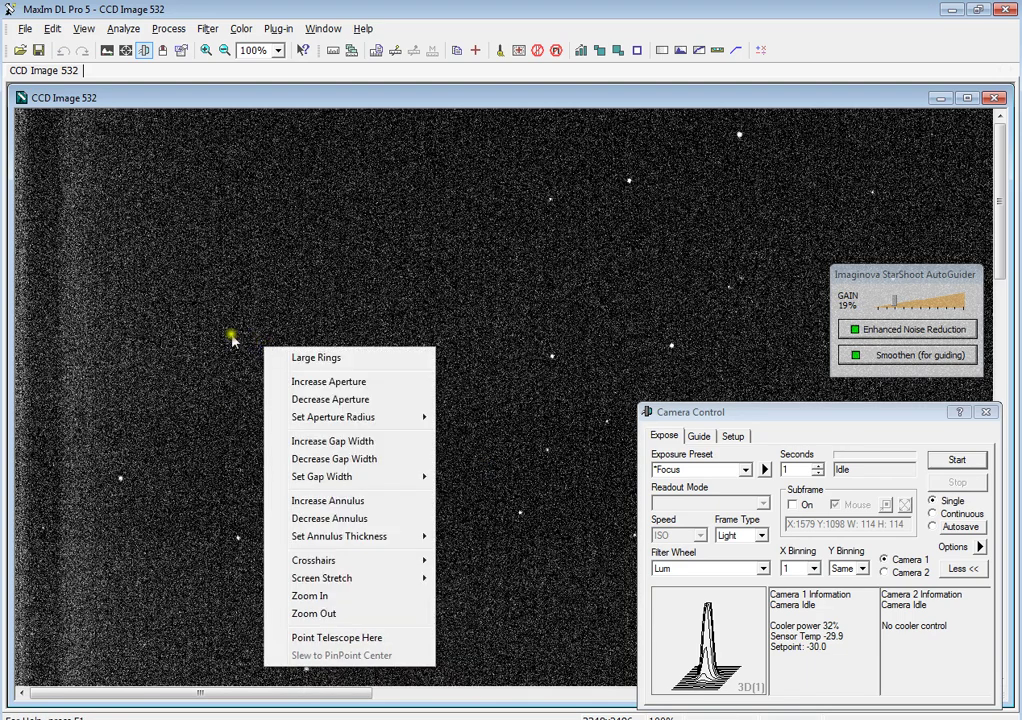
right_click(231, 340)
- Zoom out, make the crosshairs visible on the image, then close the image window
scroll(201, 335, "down", 4)
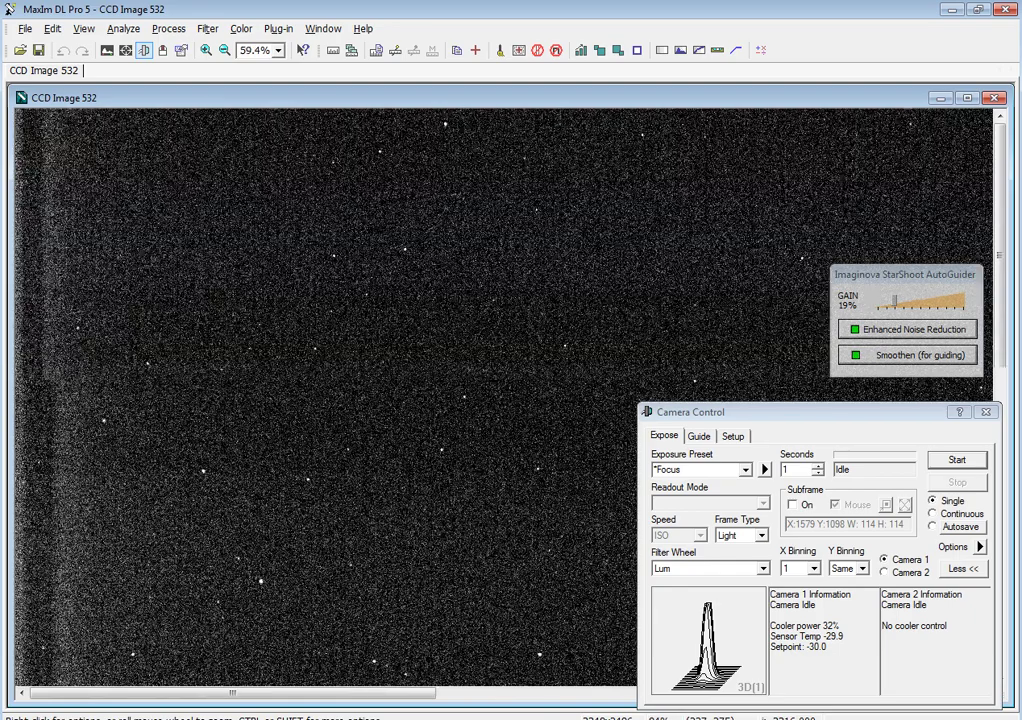
scroll(199, 338, "down", 5)
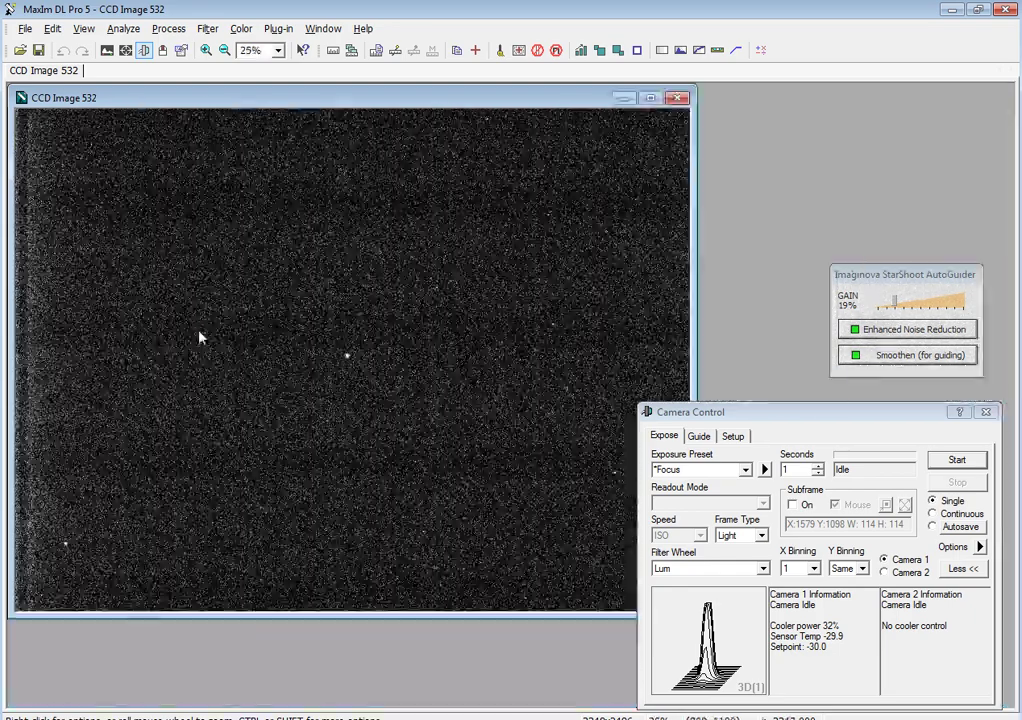
right_click(199, 338)
mouse_move(358, 550)
left_click(400, 545)
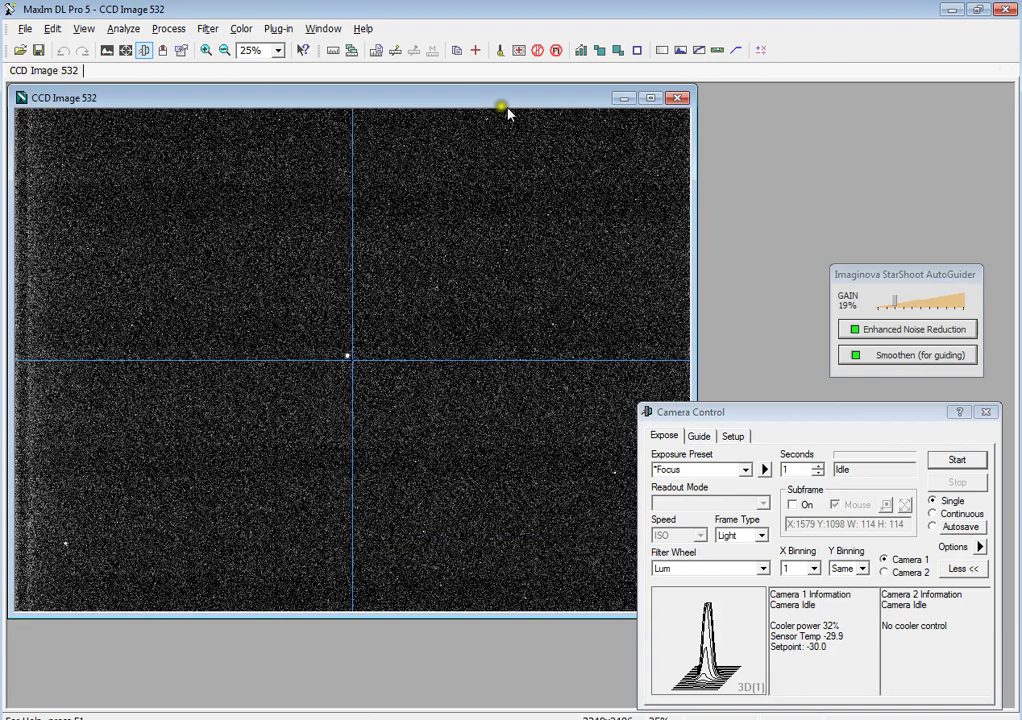
left_click(678, 97)
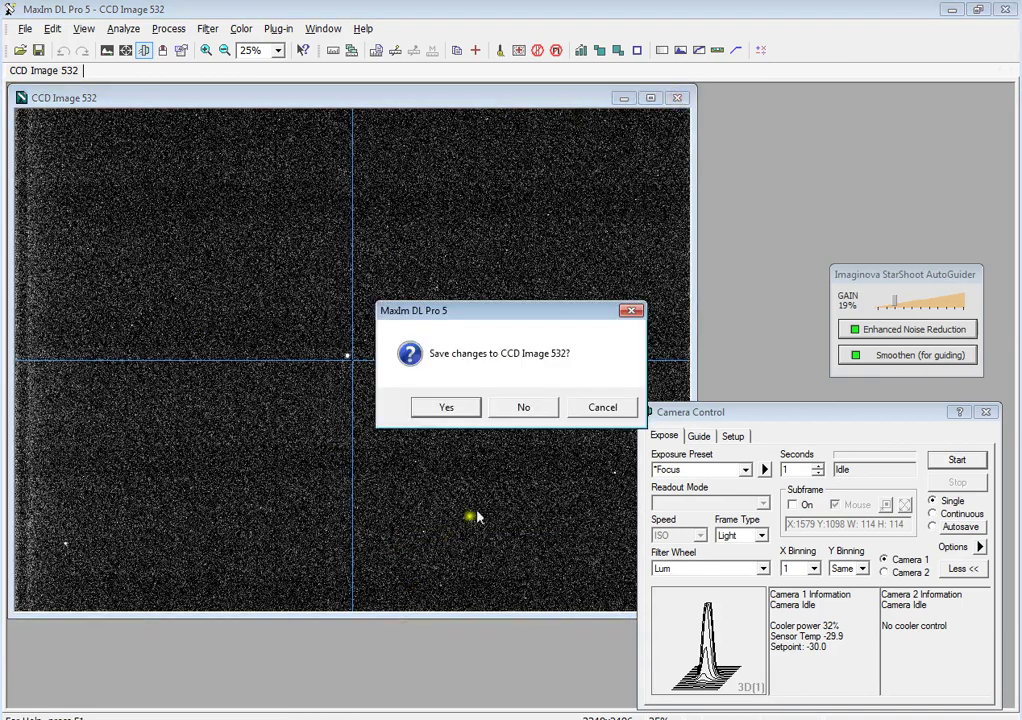
- Discard the unsaved image, load the UKAI.ini profile in FocusMax, and select MaxIm DL imaging software
left_click(523, 407)
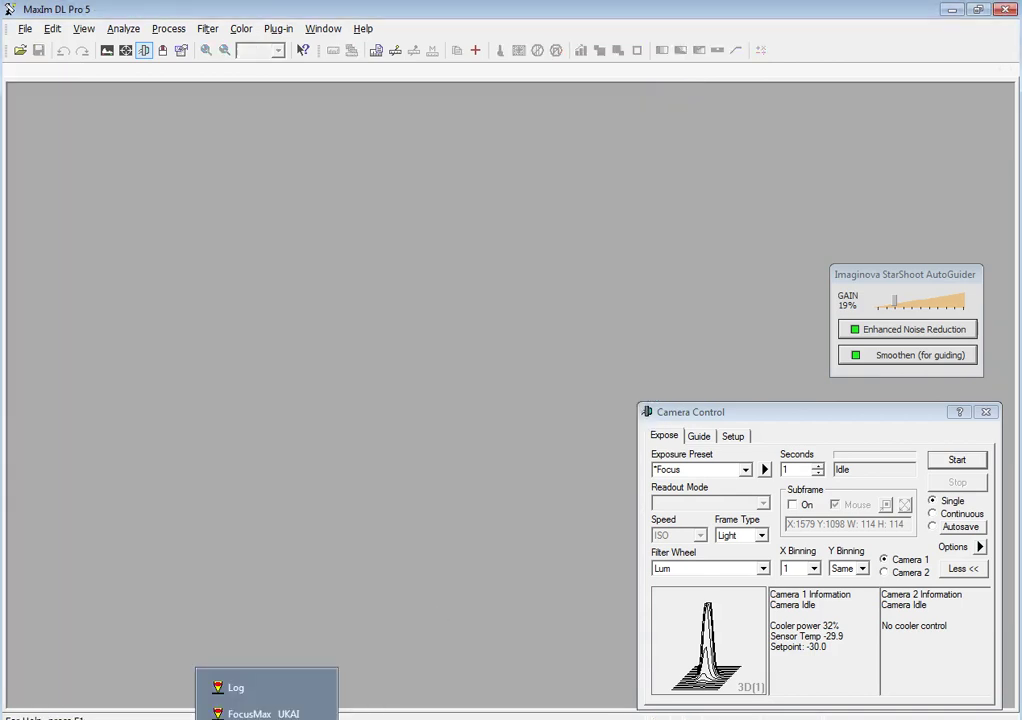
left_click(255, 713)
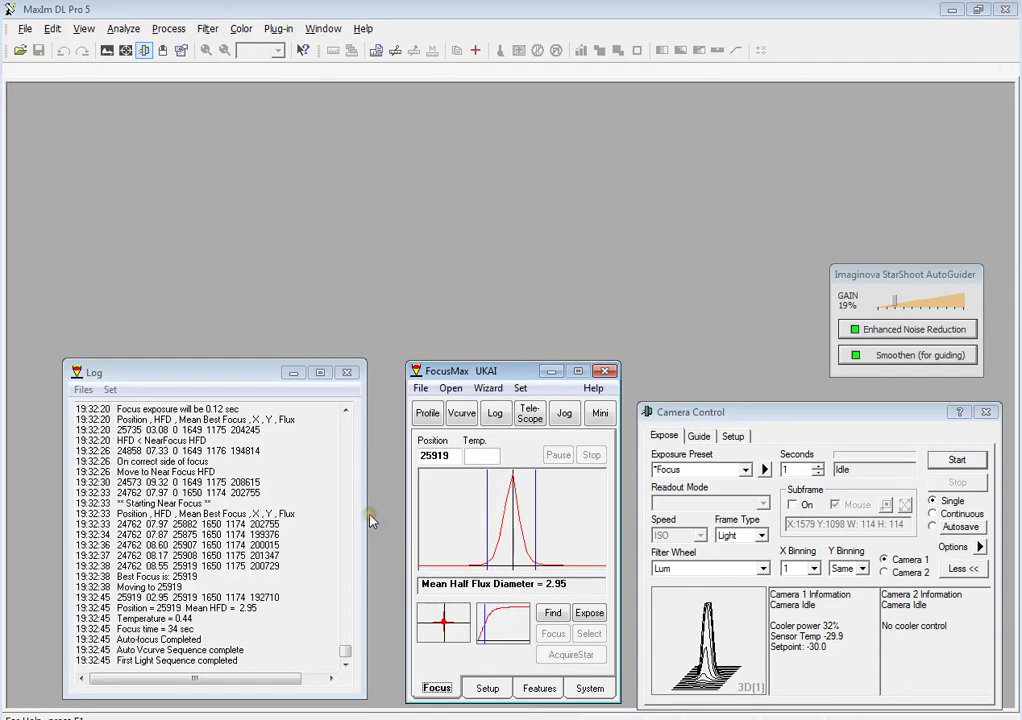
left_click(420, 389)
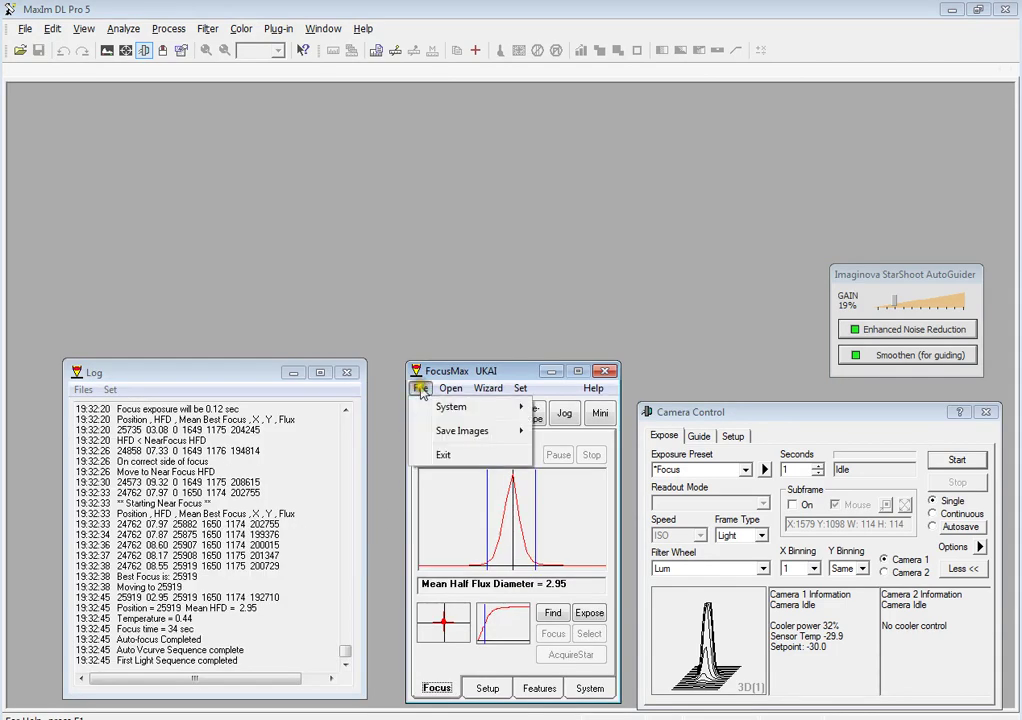
mouse_move(461, 416)
left_click(566, 406)
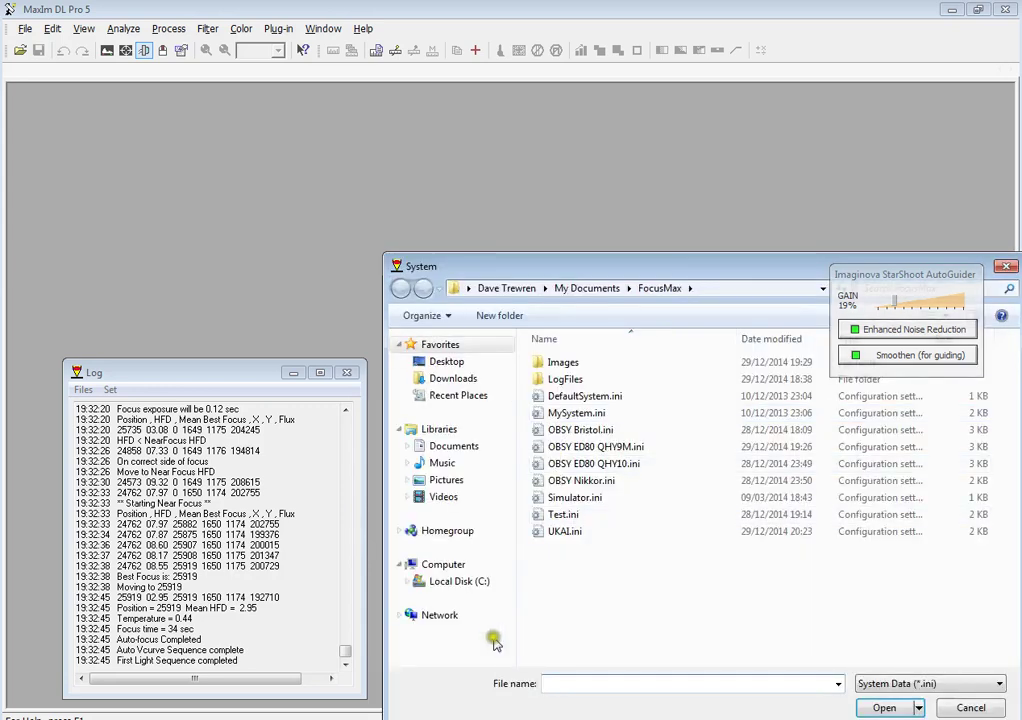
left_click(560, 532)
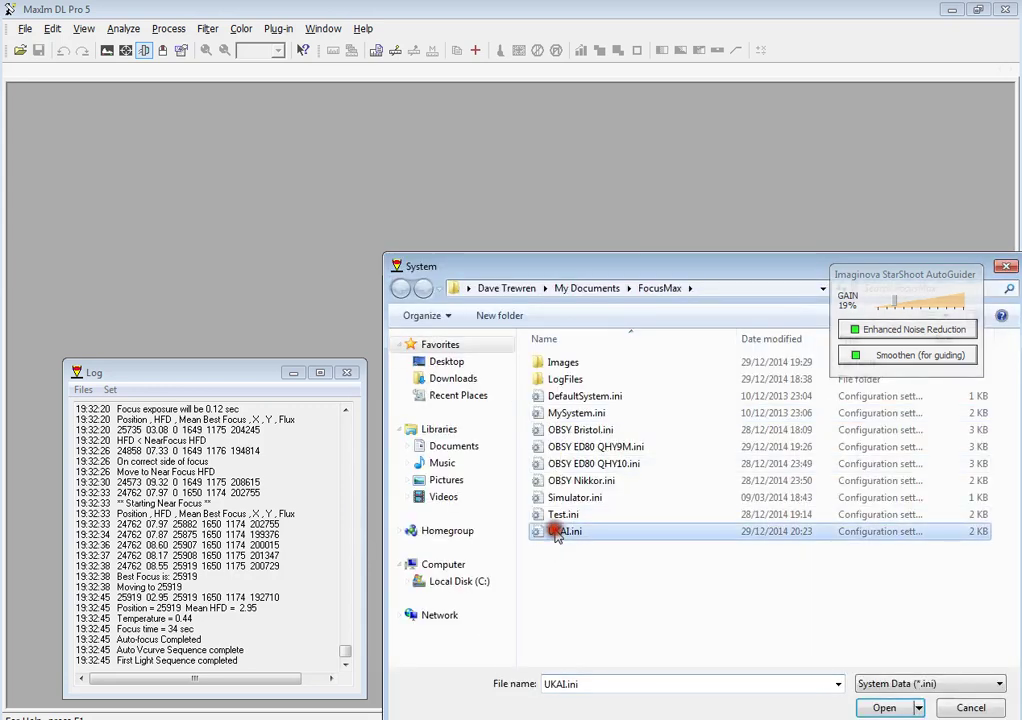
left_click(862, 707)
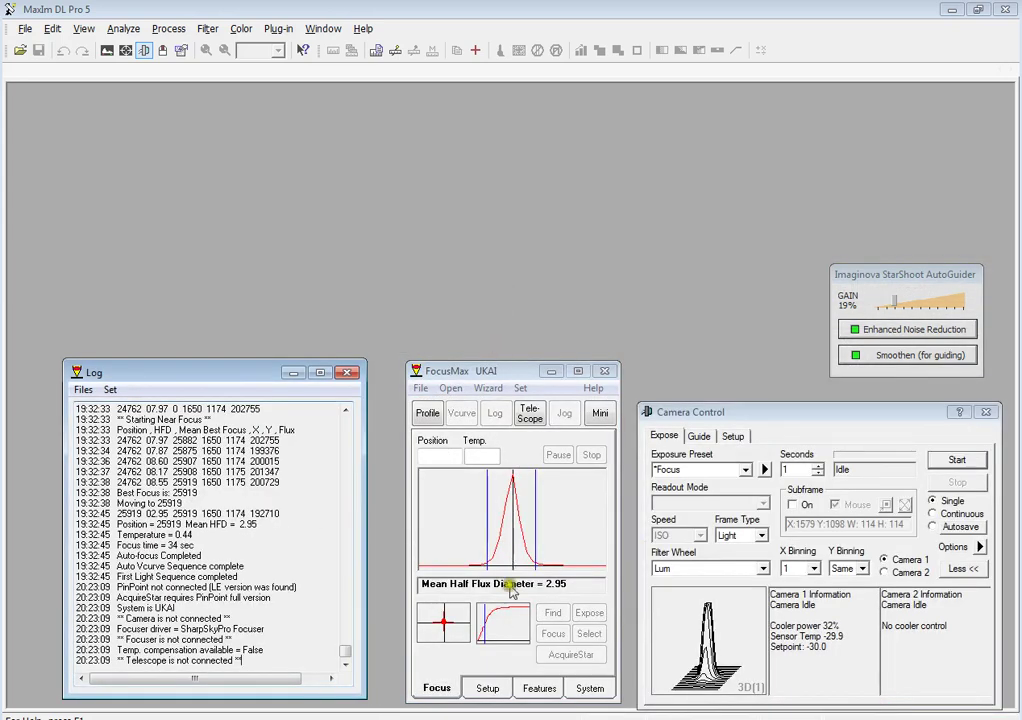
left_click(589, 688)
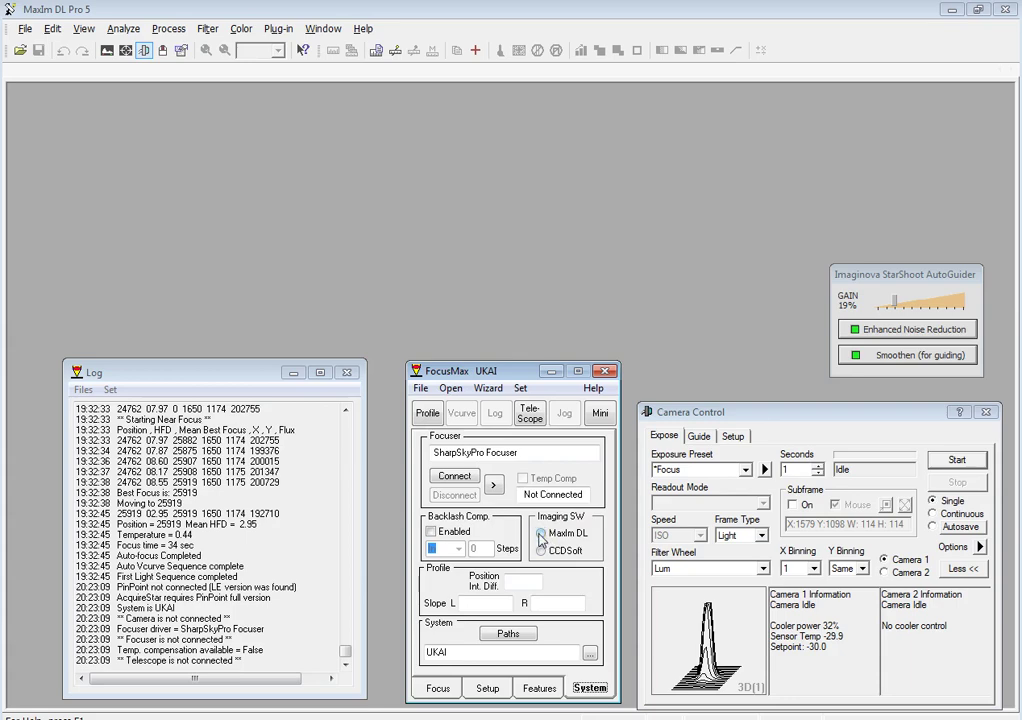
left_click(540, 534)
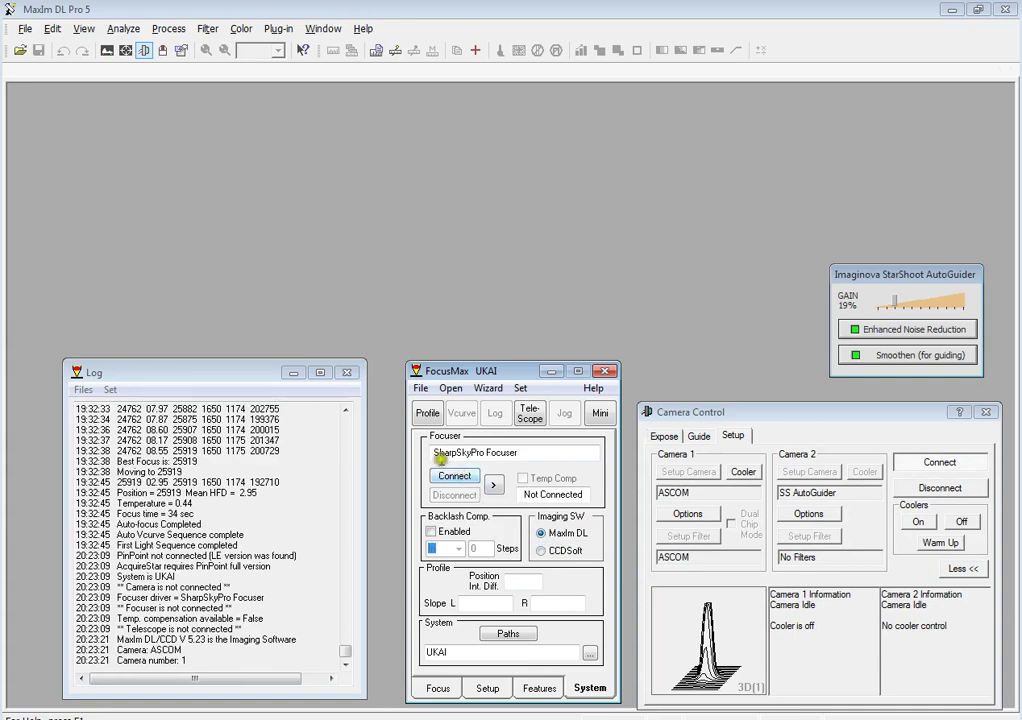
- Connect the SharpSkyPro focuser and change the Focus Start Method from Position to HFD
left_click(460, 482)
left_click(456, 478)
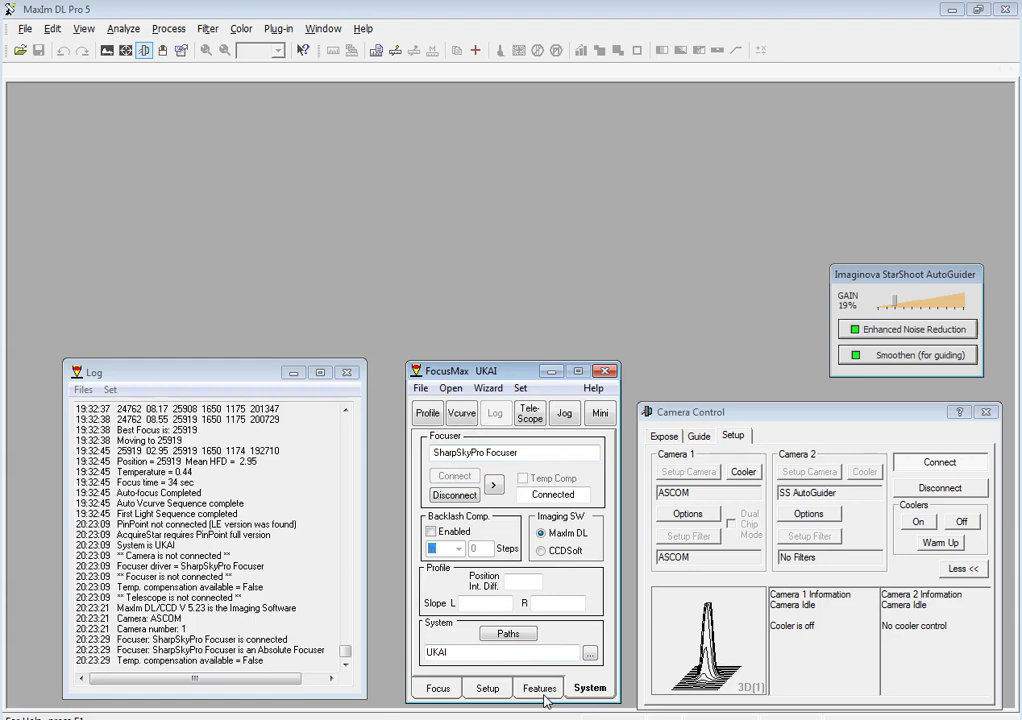
left_click(542, 696)
left_click(490, 692)
left_click(532, 630)
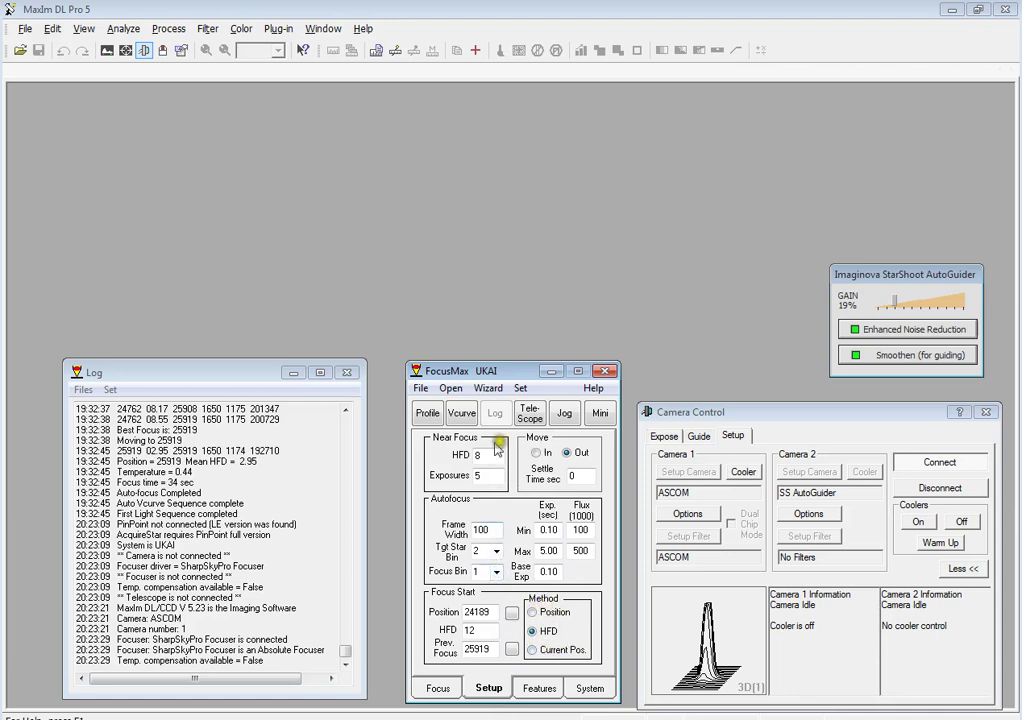
left_click(459, 686)
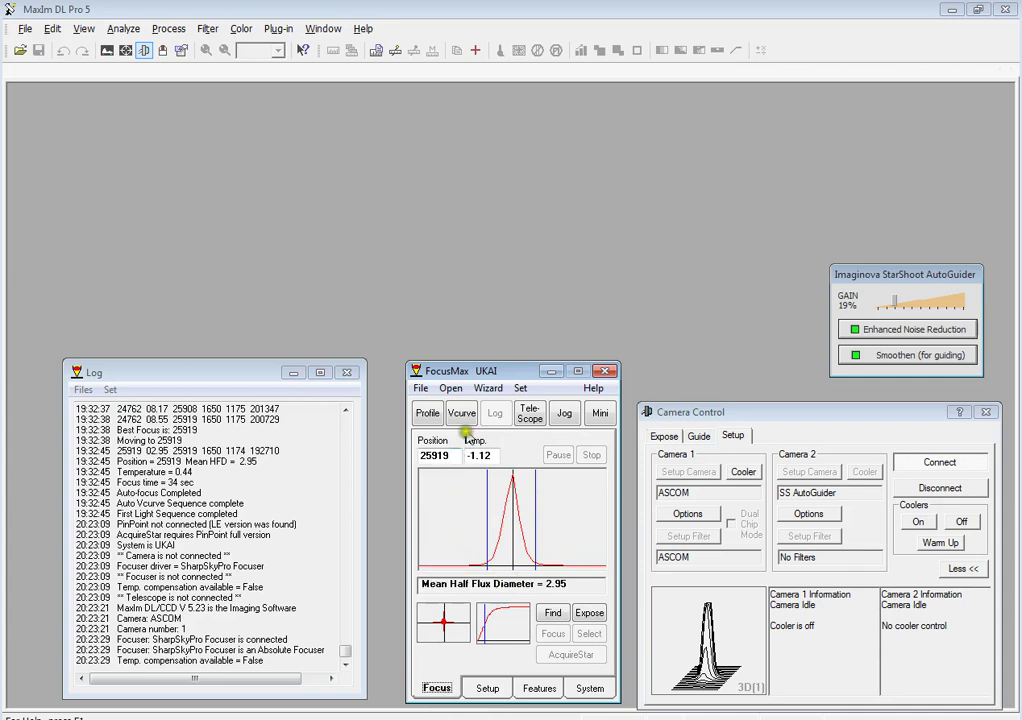
- Launch the First Light Wizard, confirm the UKAI system, and advance past the window-arrangement instructions
left_click(487, 388)
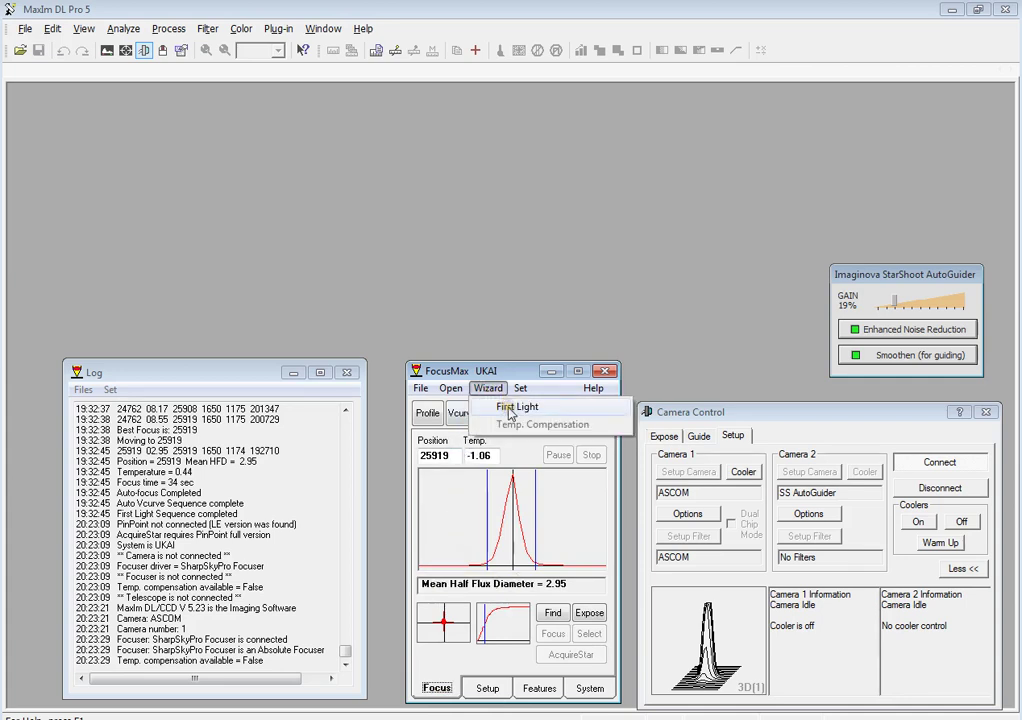
left_click(510, 410)
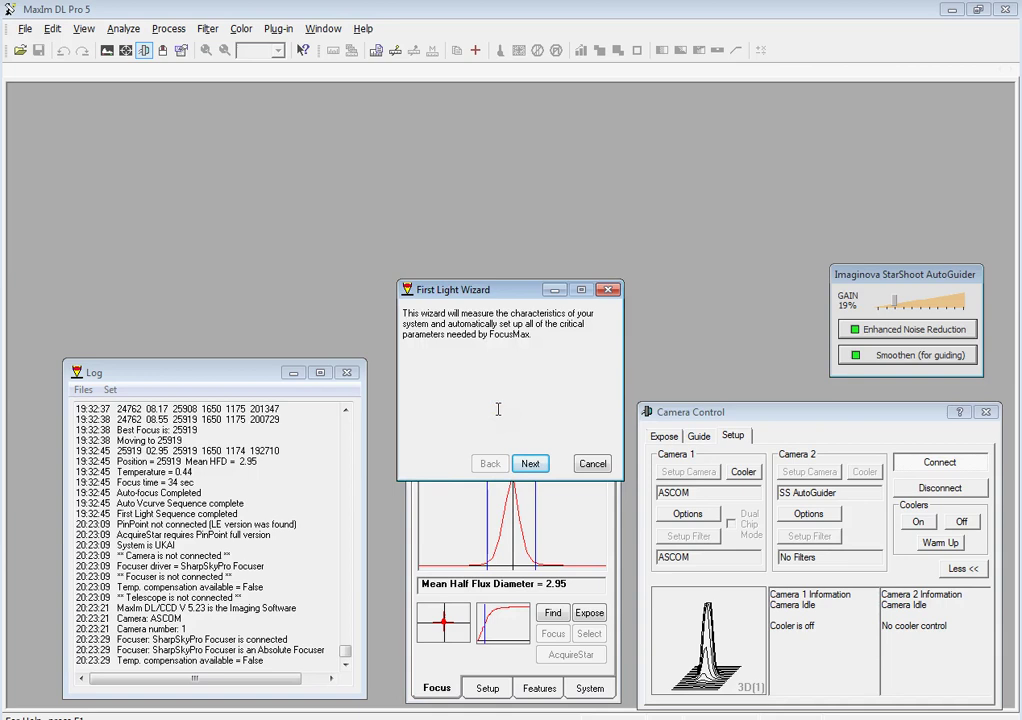
left_click(527, 463)
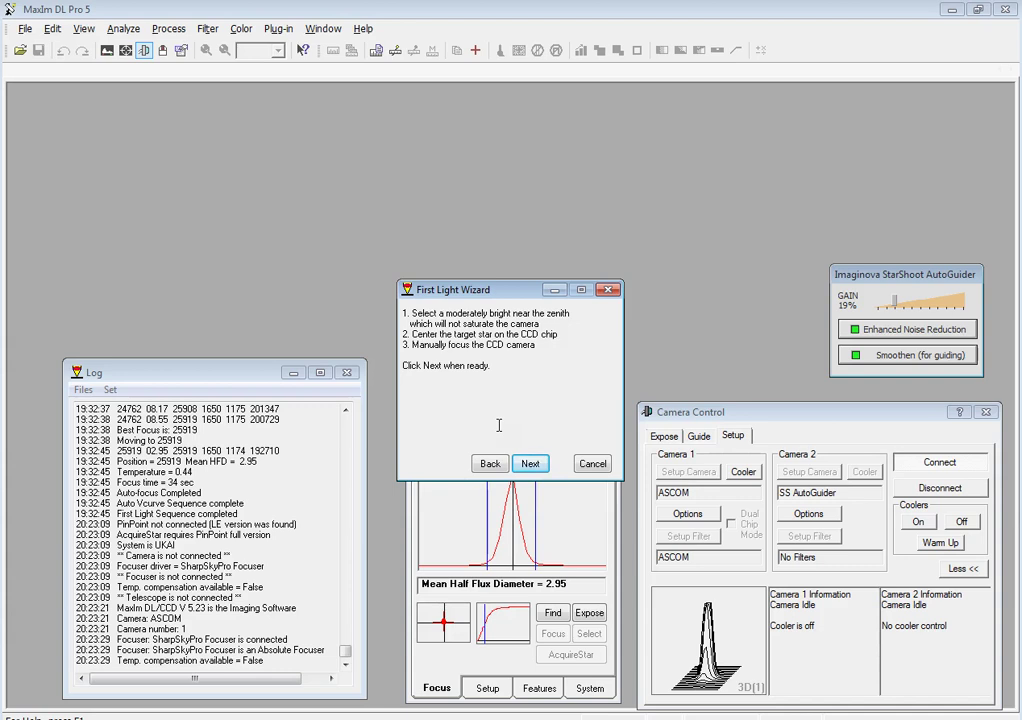
left_click(528, 463)
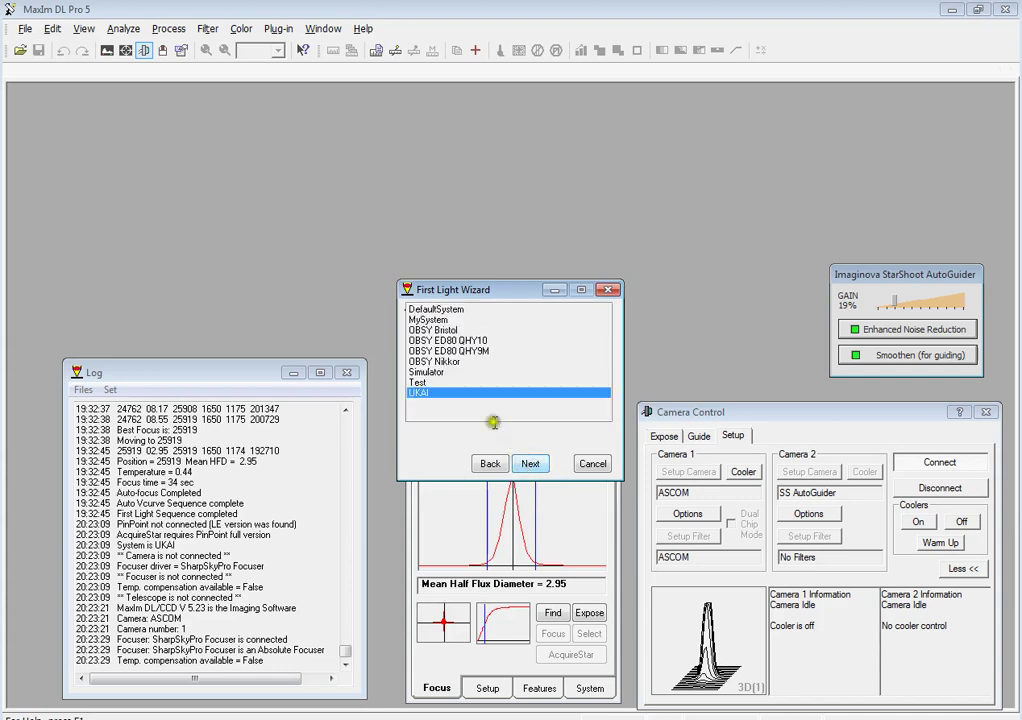
left_click(530, 463)
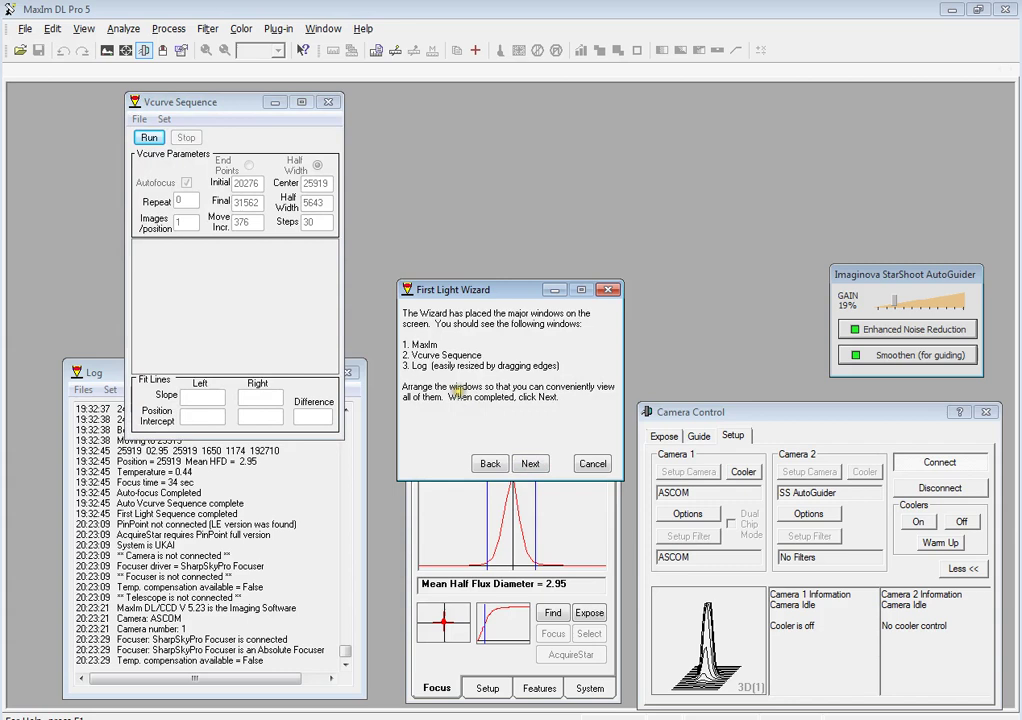
left_click(533, 464)
- Advance the First Light Wizard, keeping the target HFD at 40
left_click(533, 464)
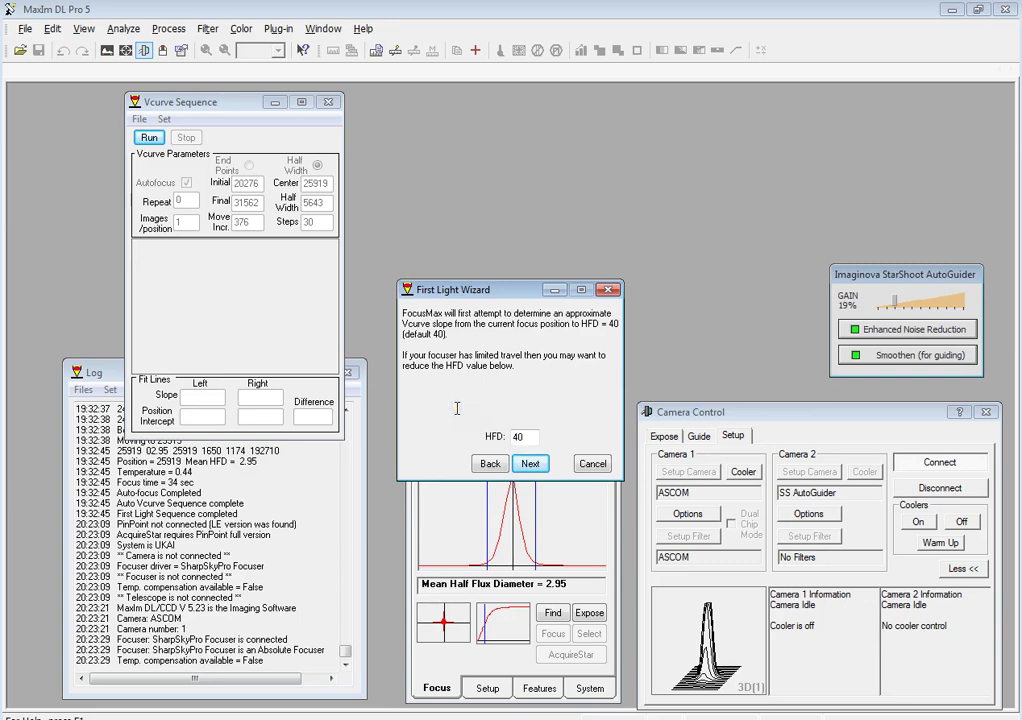
left_click(524, 462)
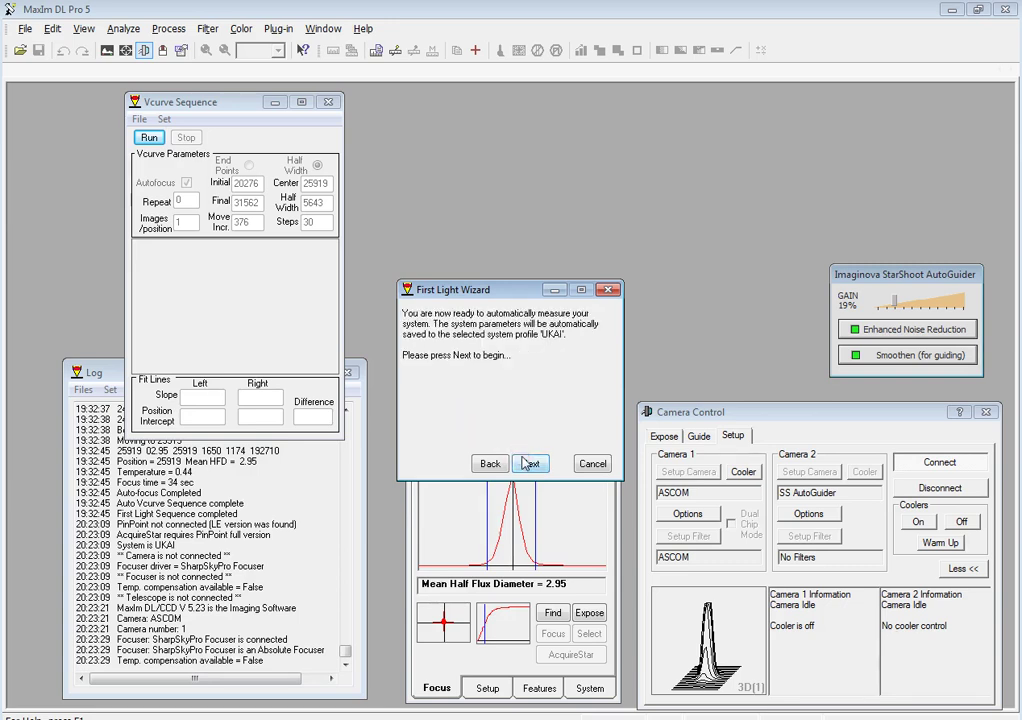
- Start the automatic Vcurve sequence from the wizard's final page and let it finish
left_click(524, 463)
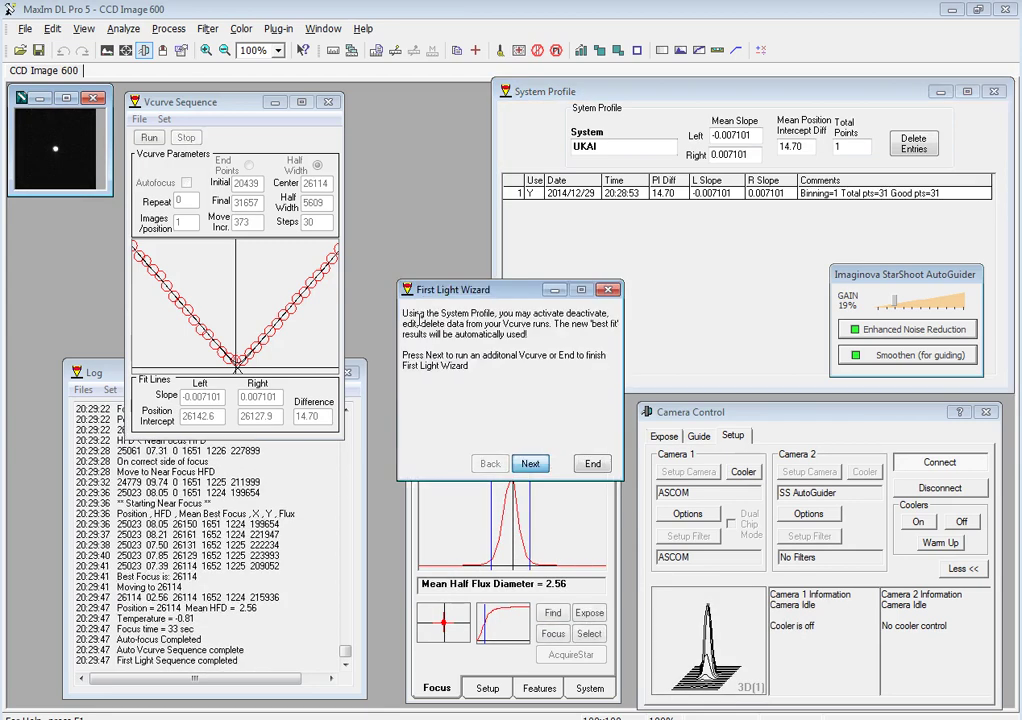
- Move the wizard aside, end it, and tick Autofocus in the Vcurve Sequence window
left_click_drag(481, 291, 441, 177)
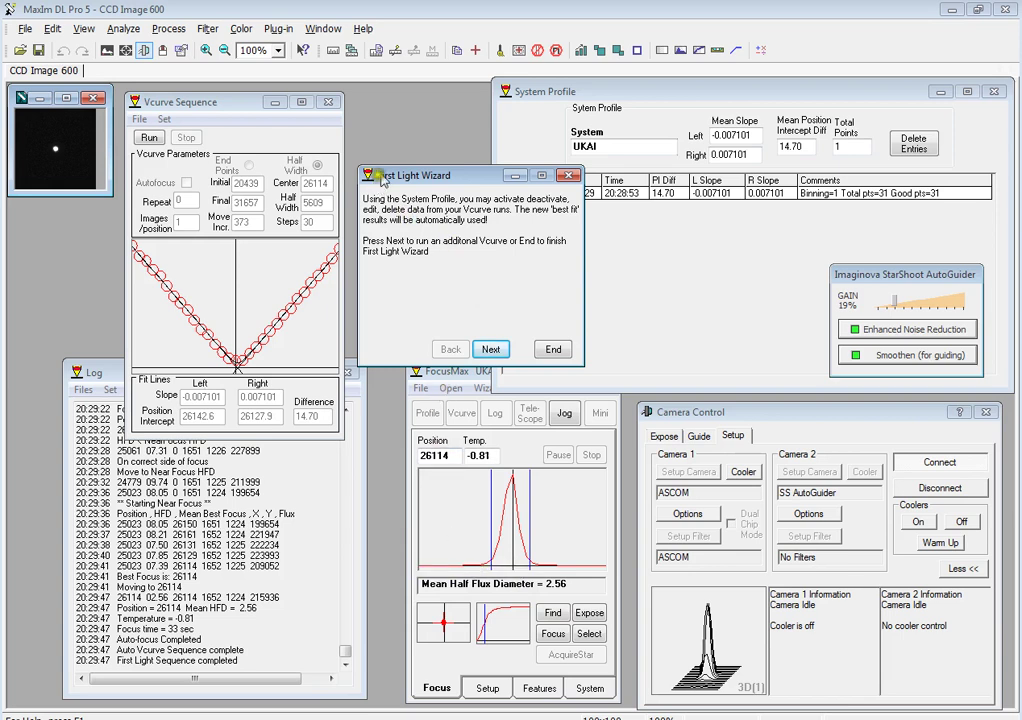
left_click(553, 349)
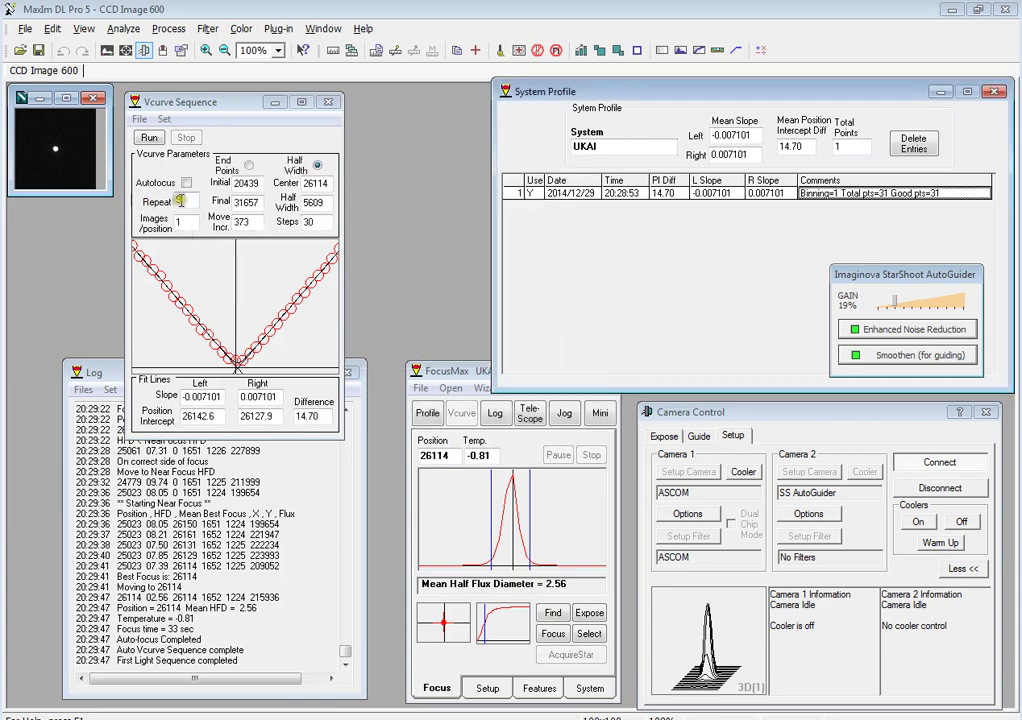
left_click(143, 186)
- Review the Setup page with HFD kept as the focus start method
left_click(427, 677)
left_click(488, 690)
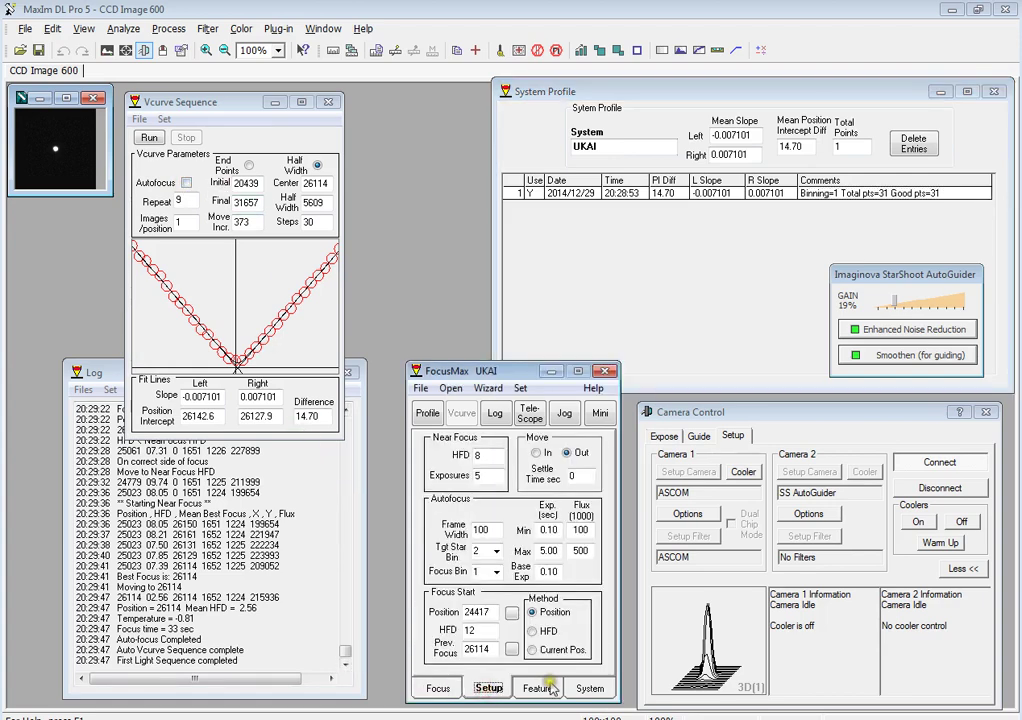
left_click(550, 690)
left_click(533, 631)
left_click(538, 688)
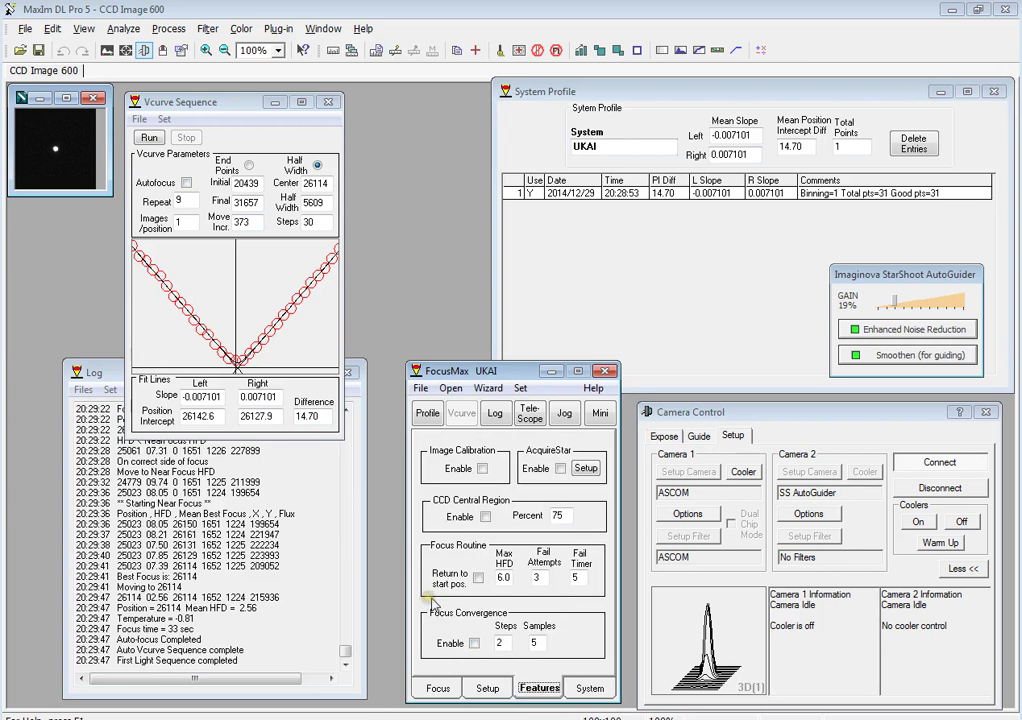
- Try the focus convergence option on the Features page, then close the Vcurve Sequence window
left_click(469, 637)
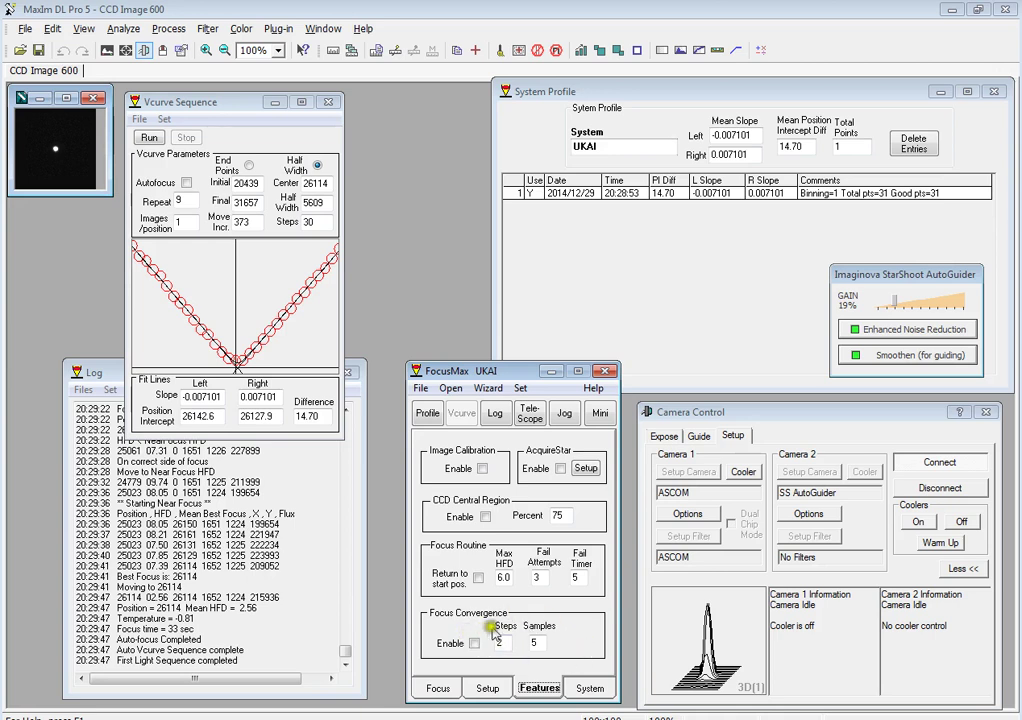
left_click(498, 643)
left_click(437, 630)
left_click(446, 632)
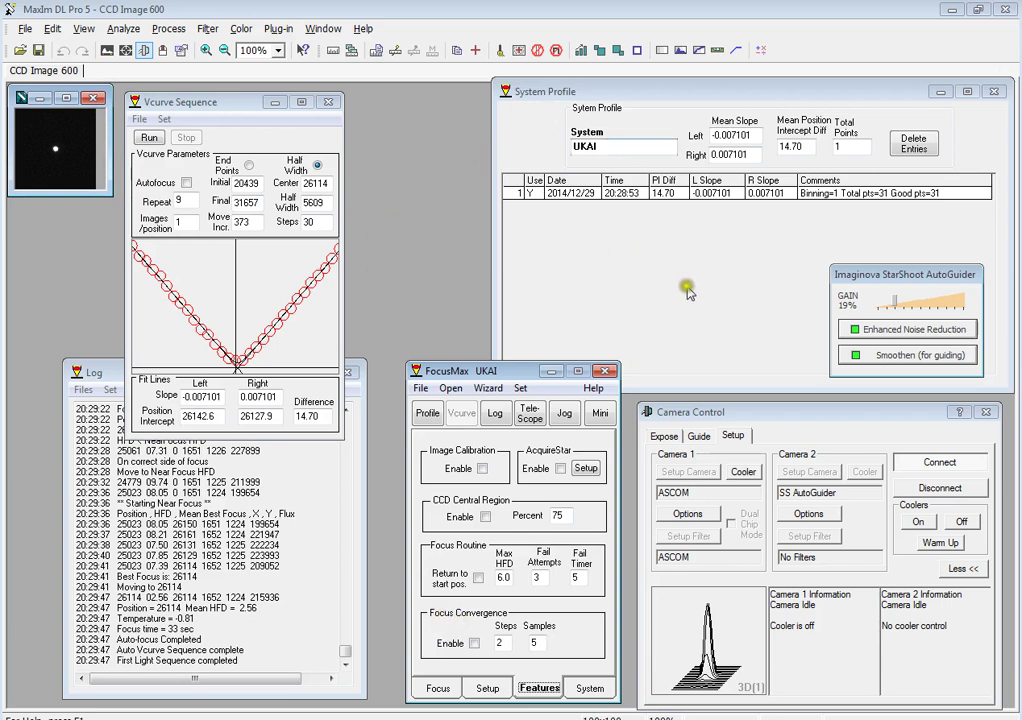
left_click(437, 688)
left_click(327, 101)
- Close the profile window, load OBSY ED80 QHY9M.ini, and show its 10 recorded Vcurve runs
left_click(995, 93)
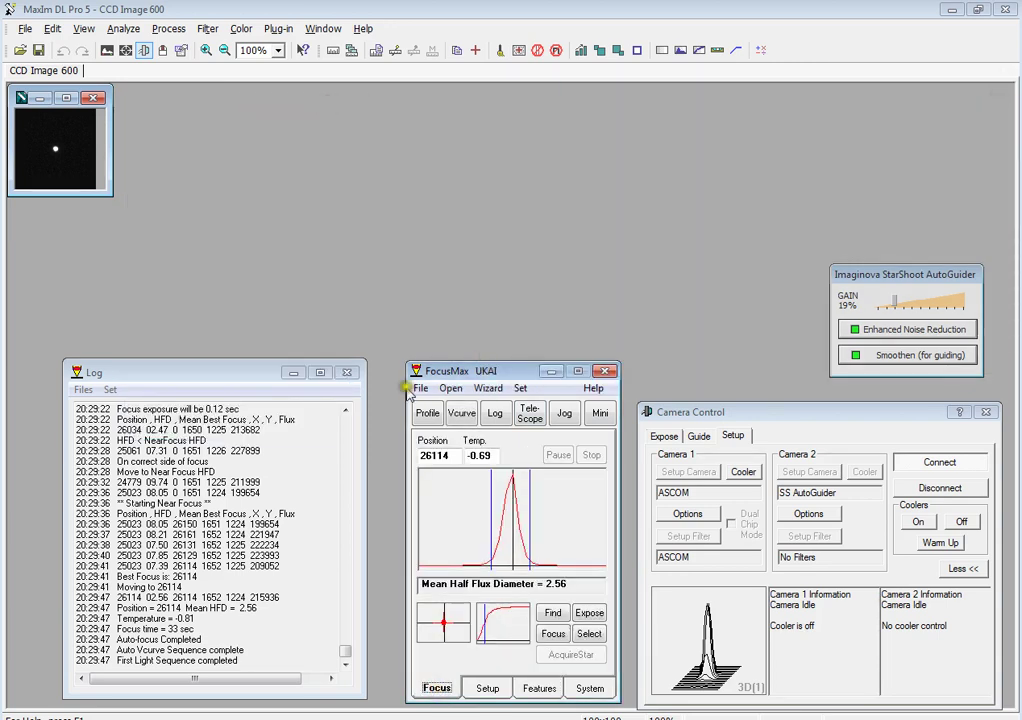
left_click(419, 390)
mouse_move(450, 406)
left_click(578, 411)
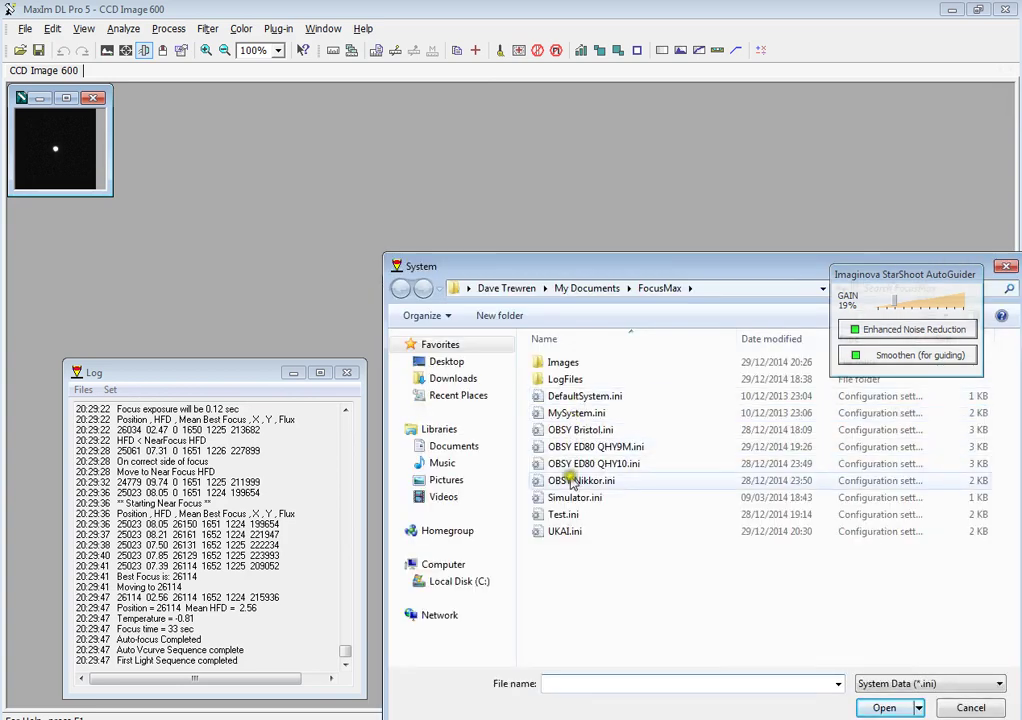
left_click(595, 447)
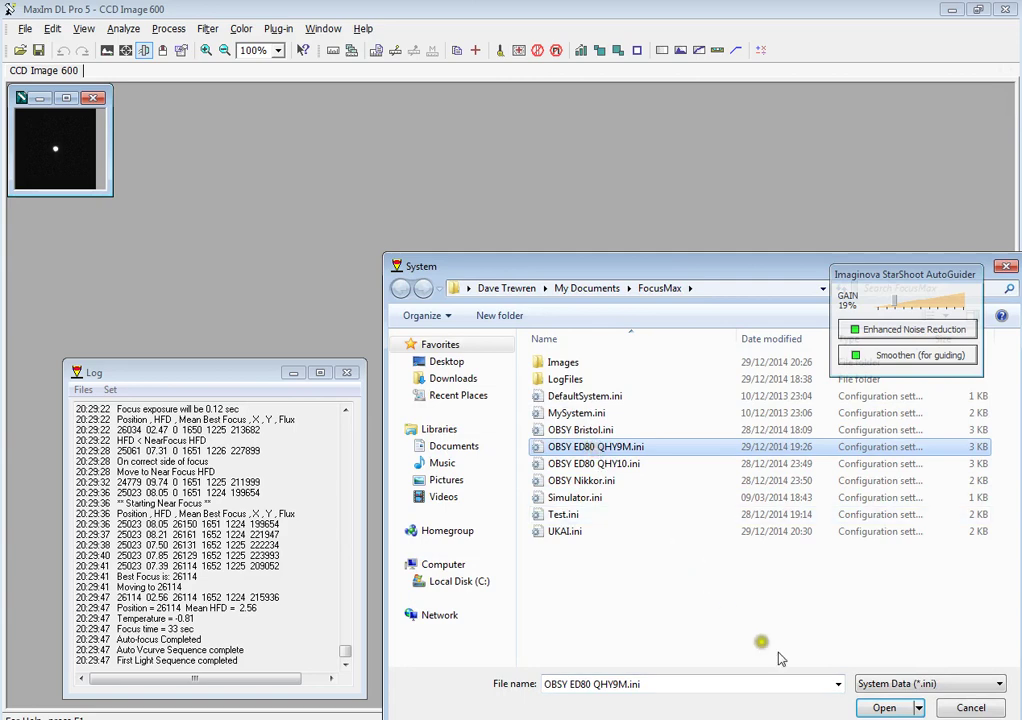
left_click(886, 708)
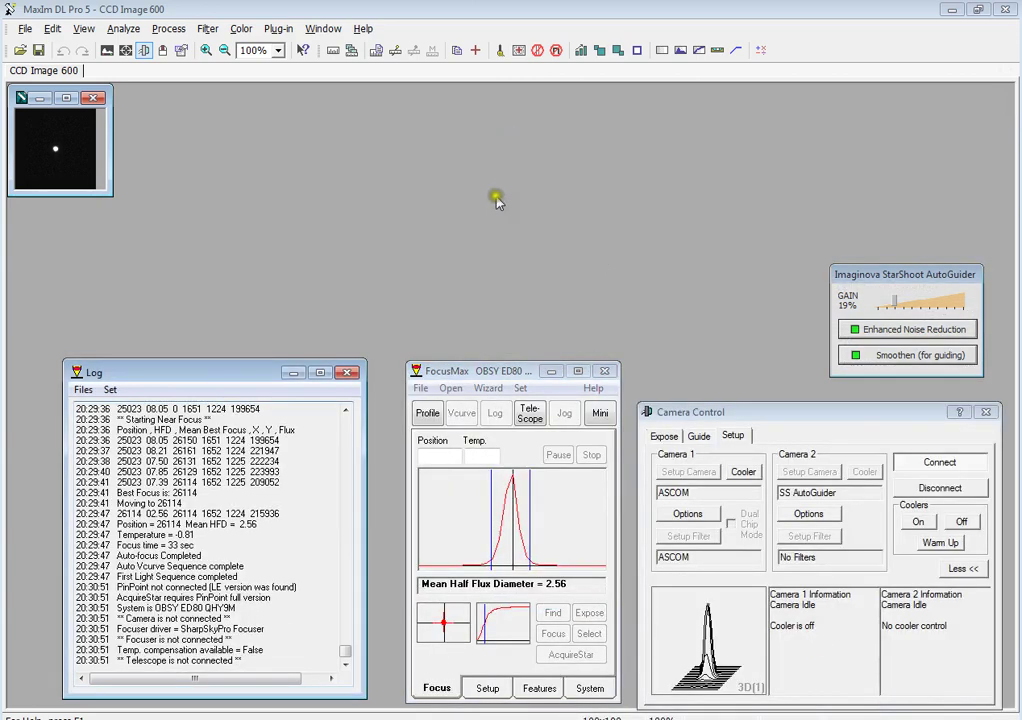
left_click(427, 412)
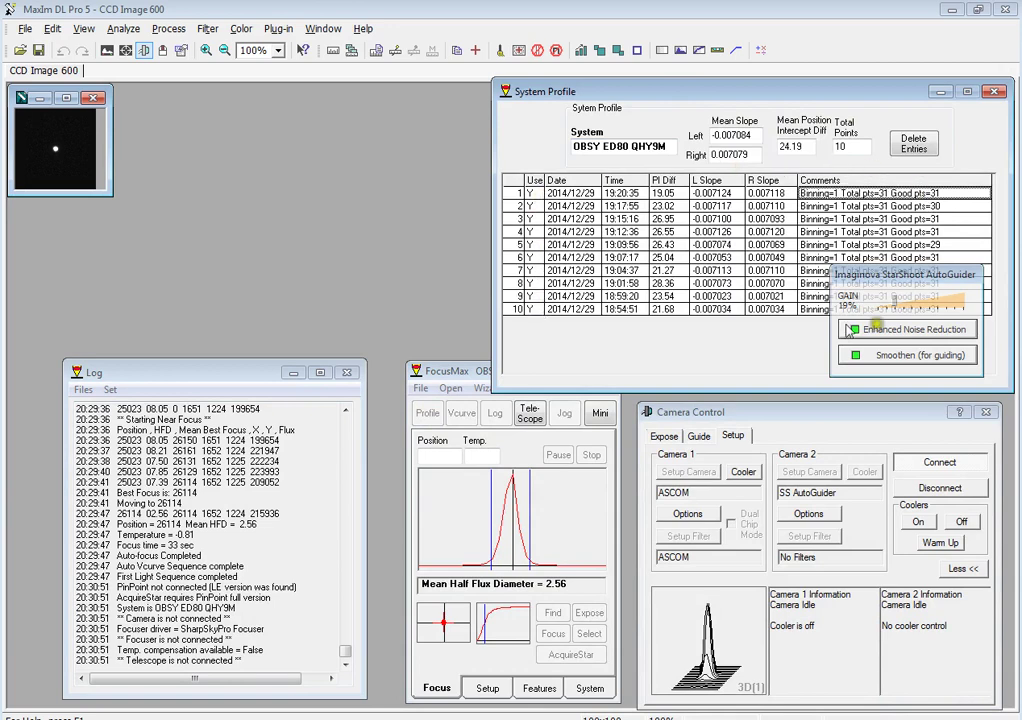
- Close the profile window, choose MaxIm DL imaging software, and connect the SharpSkyPro focuser
left_click(993, 91)
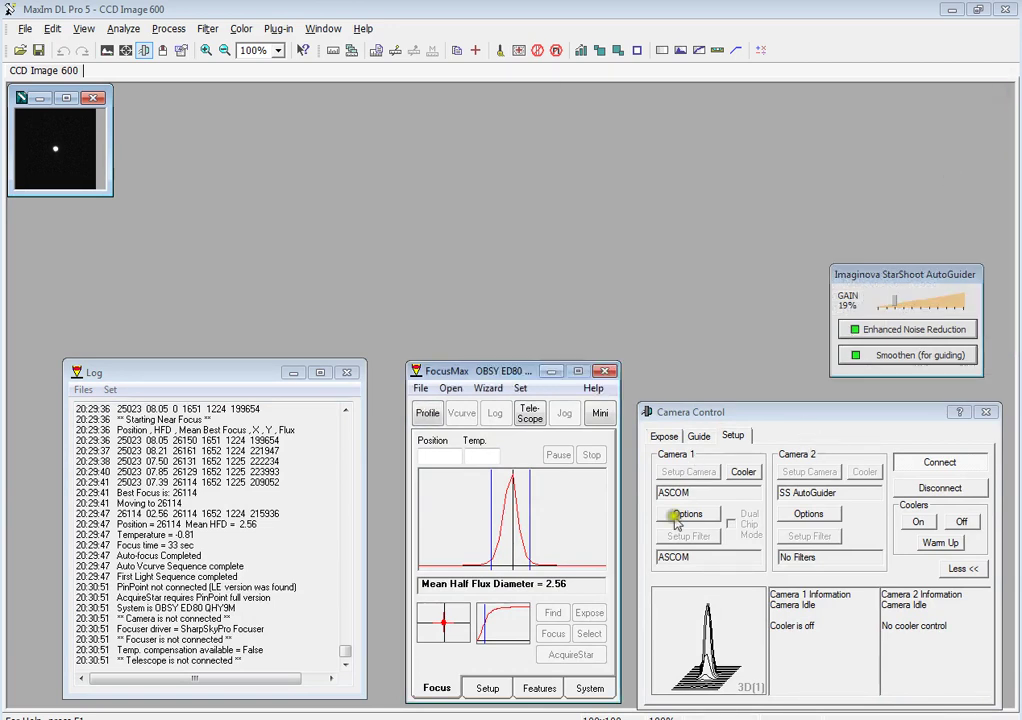
left_click(590, 690)
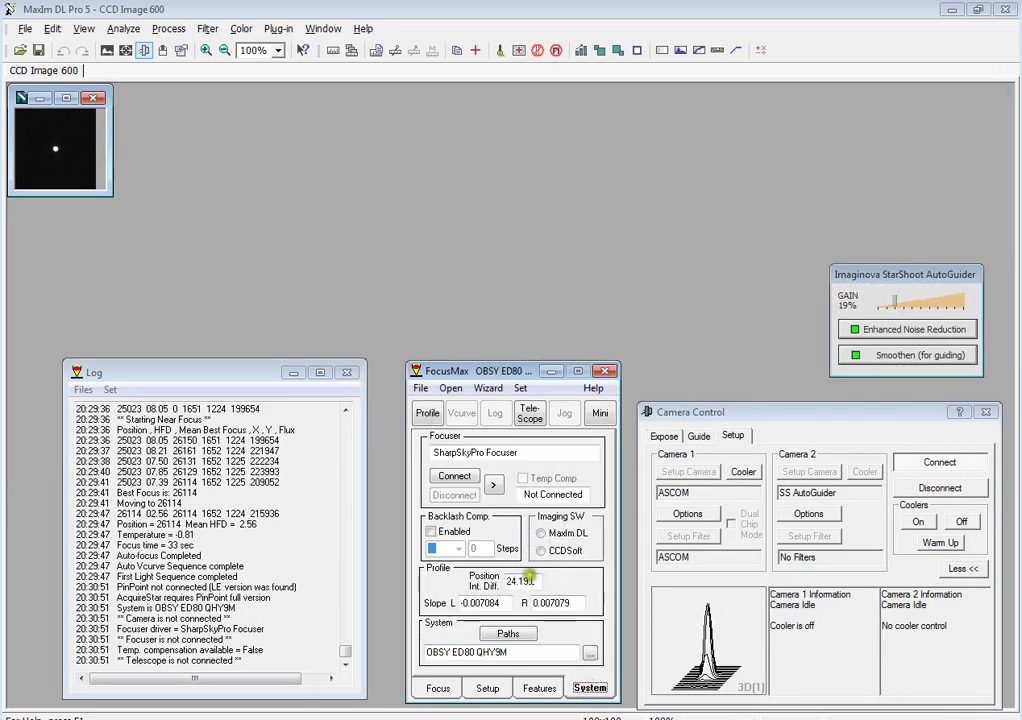
left_click(541, 534)
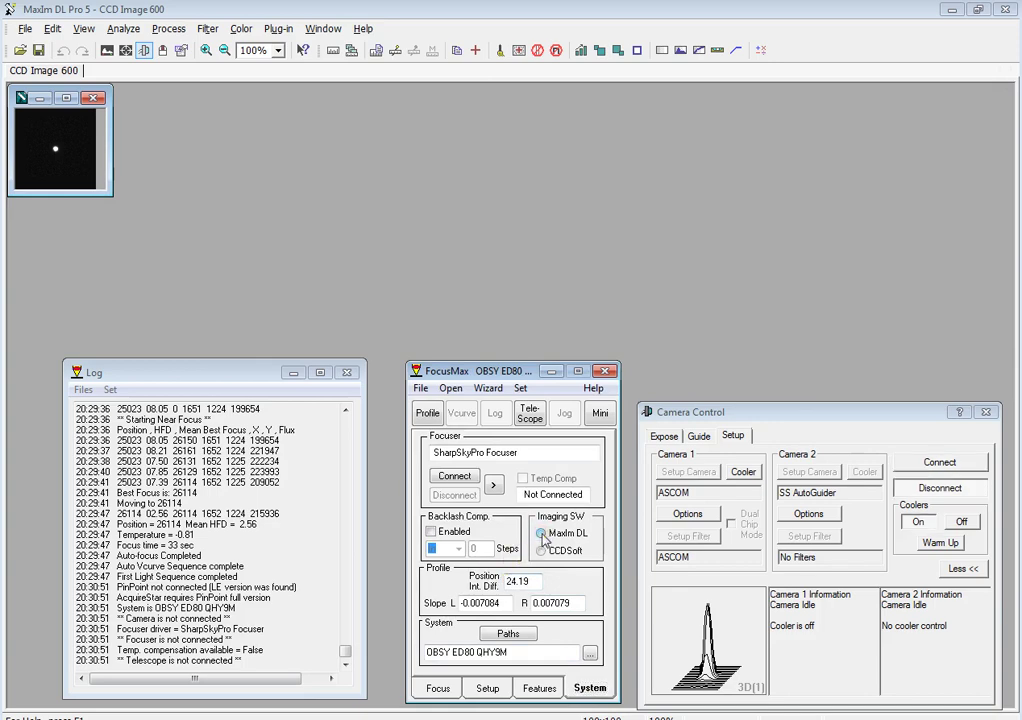
left_click(457, 478)
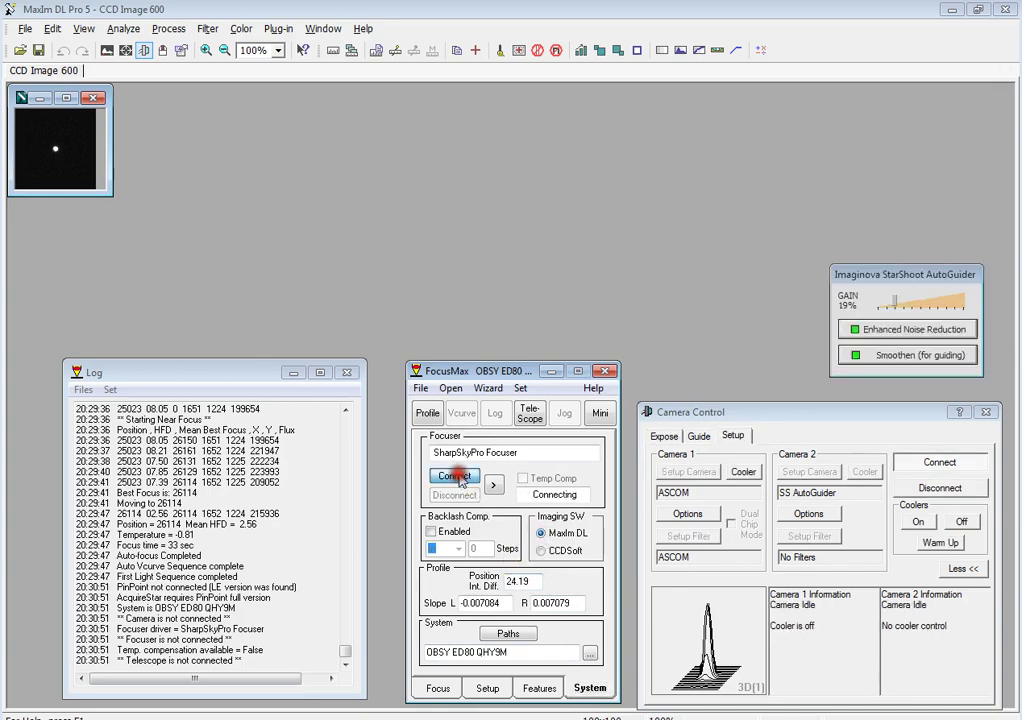
- Close the old CCD Image 600 window and start FocusMax autofocus on the brightest star
left_click(440, 691)
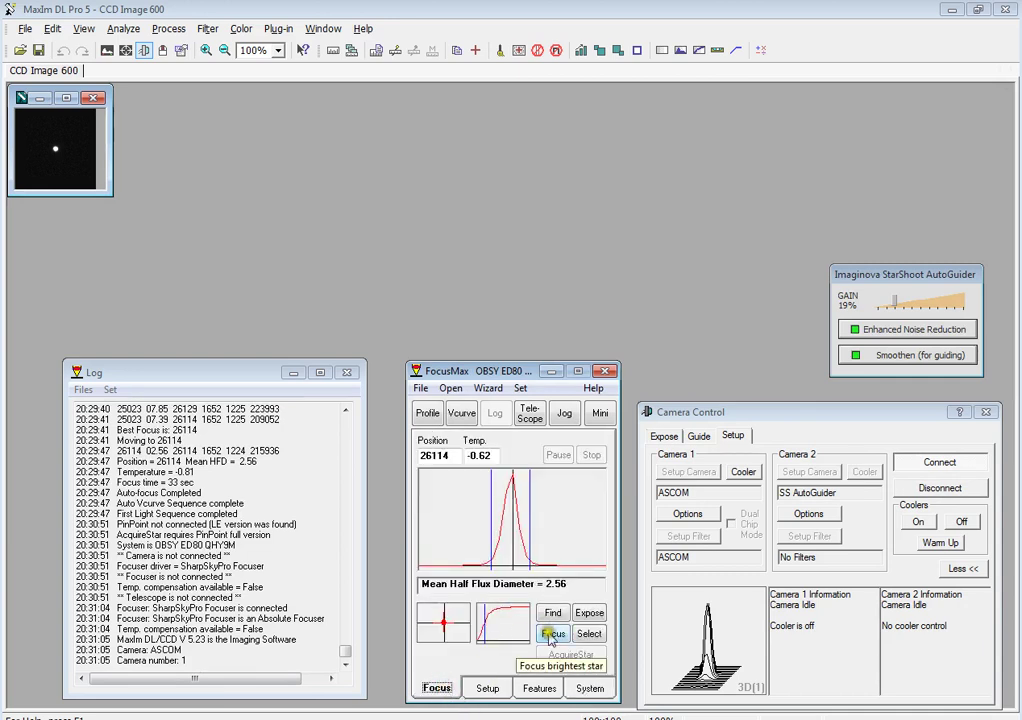
left_click(93, 97)
left_click(258, 713)
left_click(553, 633)
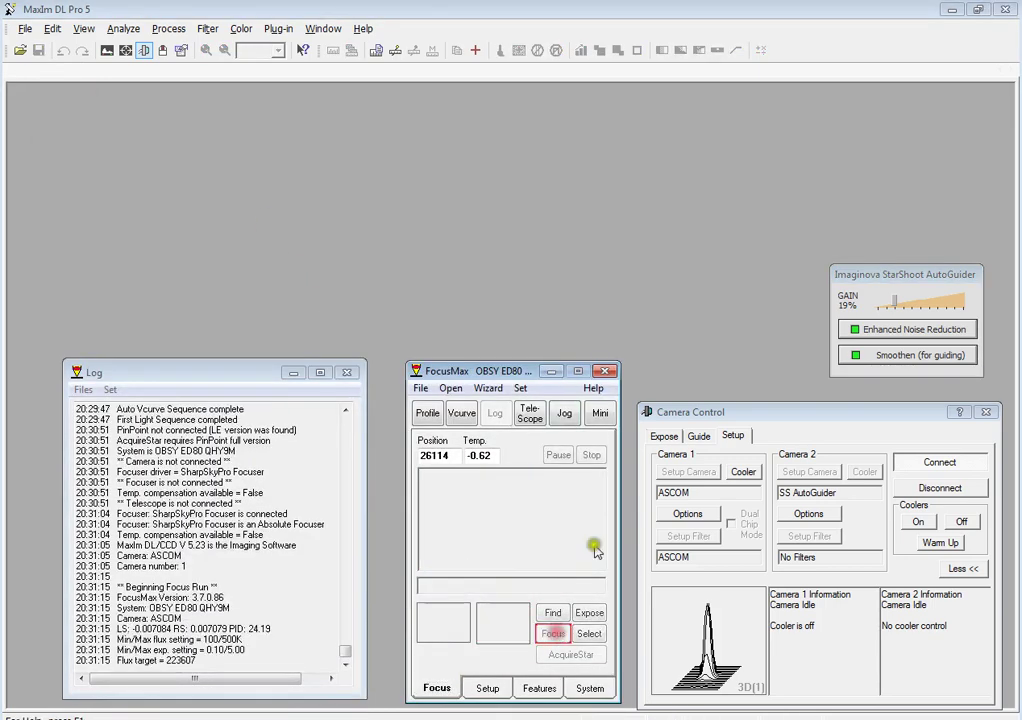